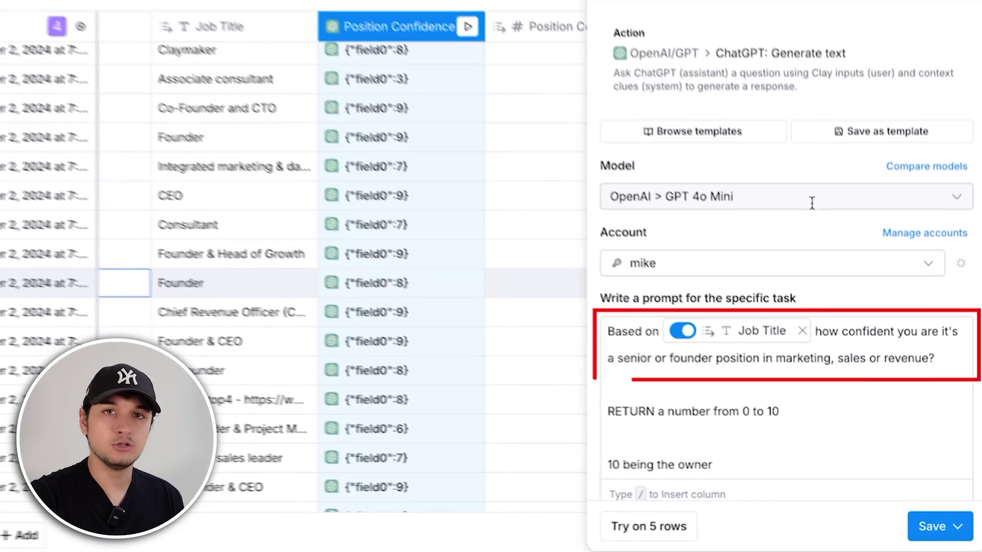
# Review the Position Confidence prompt and scores, and search the available enrichments for Semrush.
pyautogui.scroll(-4, 683, 221)
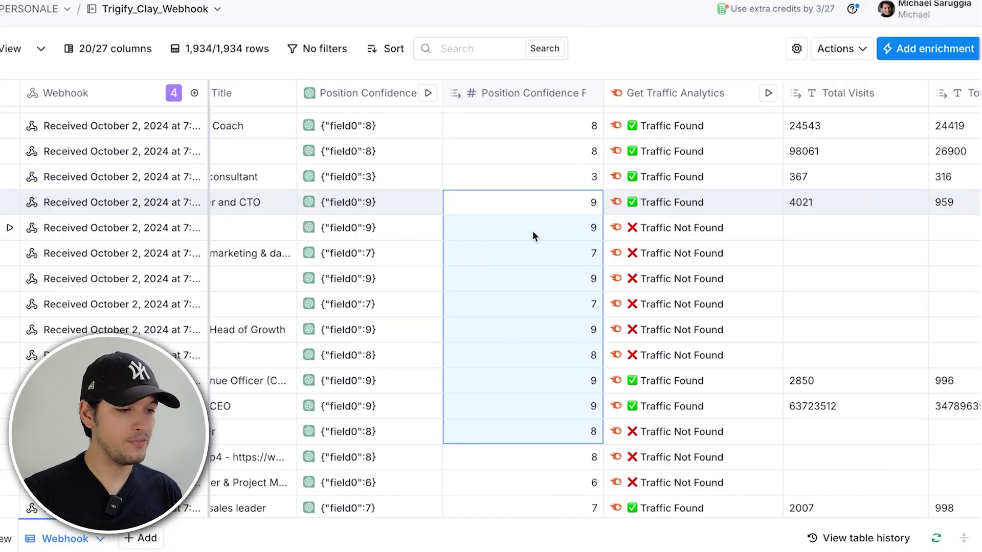
pyautogui.hscroll(4, 532, 232)
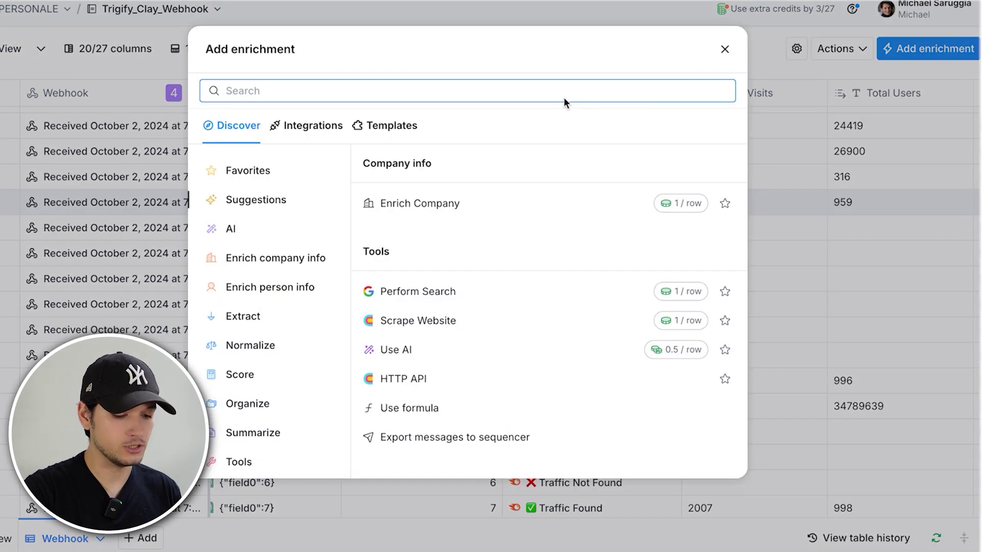
pyautogui.write('emru')
pyautogui.press('Escape')
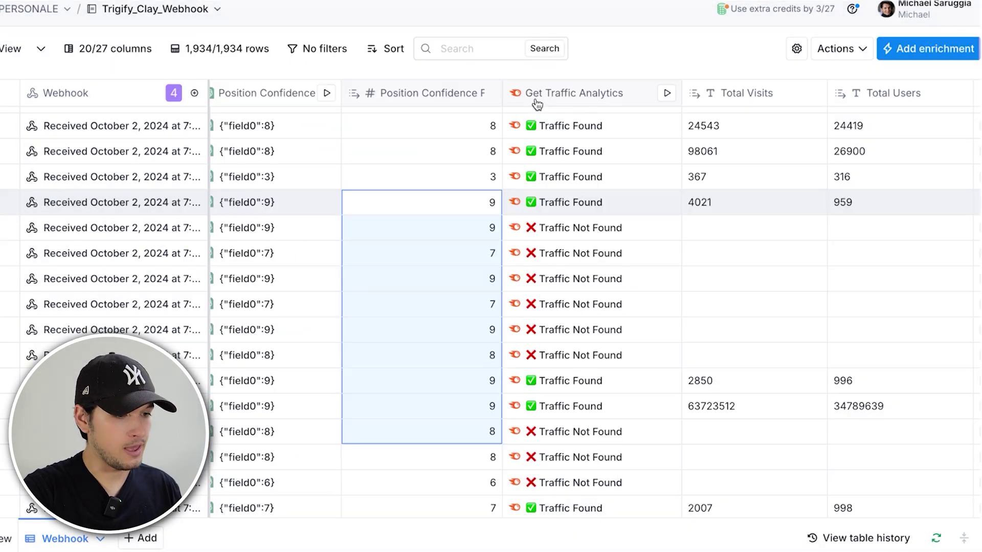
# Examine the Get Traffic Analytics column's account, Company URL, Country and Display Month settings, and close its configuration.
pyautogui.click(534, 99)
pyautogui.click(486, 153)
pyautogui.scroll(-4, 781, 232)
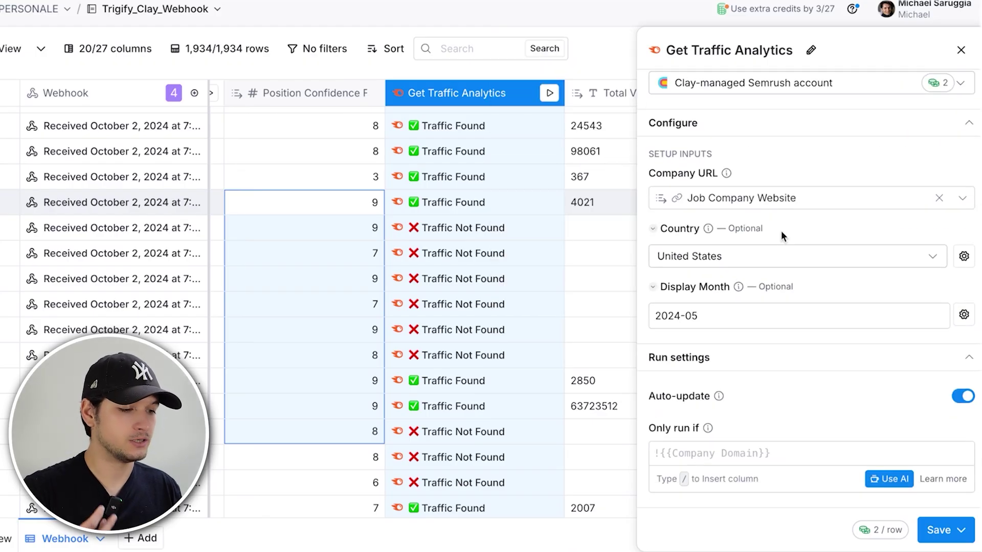
pyautogui.moveTo(710, 233)
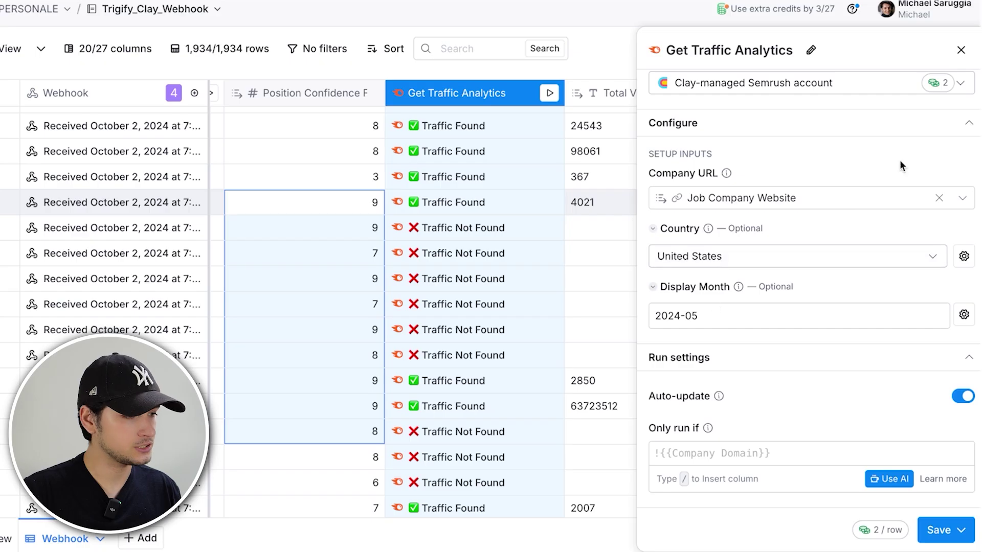
pyautogui.click(961, 50)
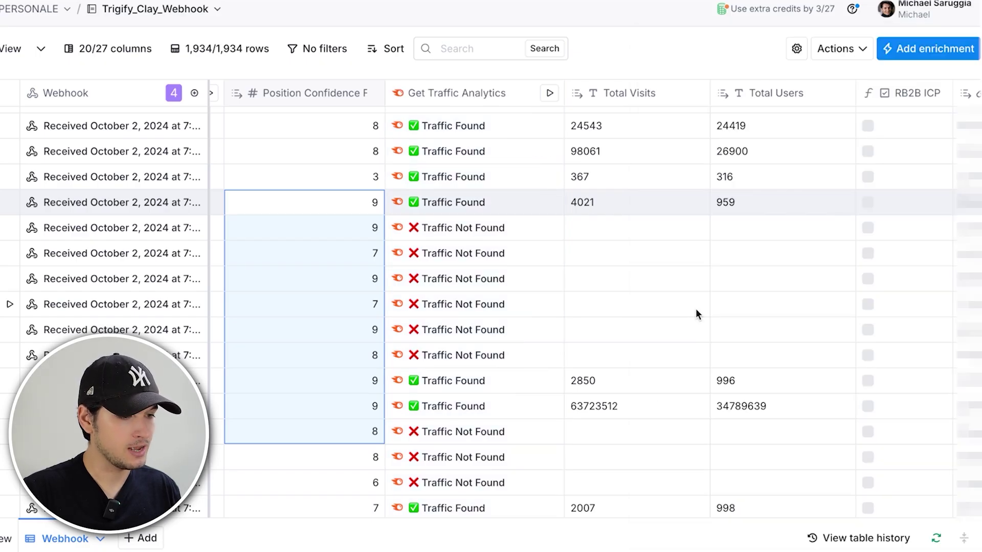
# Review the Total Visits and Total Users values alongside the agency, job title, position confidence and ICP columns.
pyautogui.scroll(-3, 695, 308)
pyautogui.scroll(4, 695, 308)
pyautogui.hscroll(2, 651, 173)
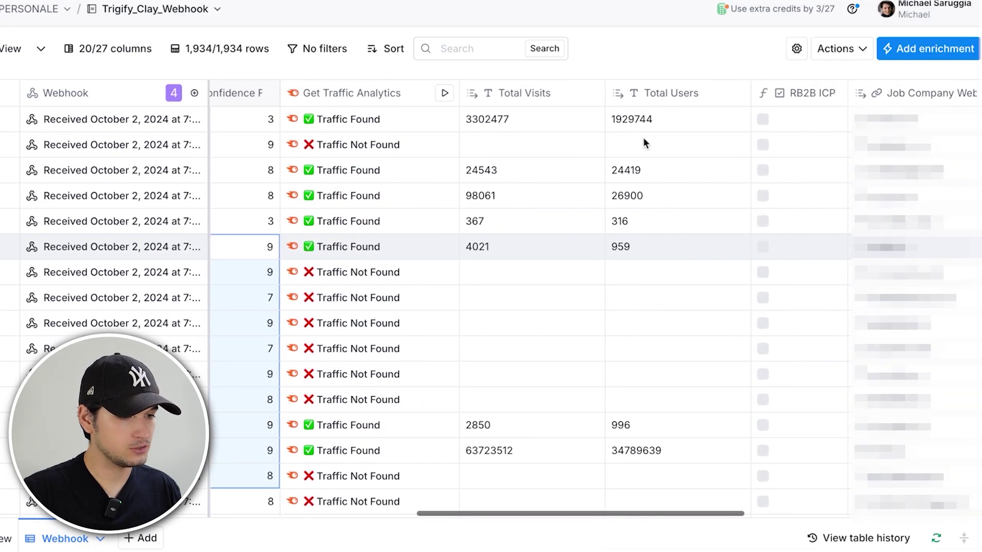
pyautogui.doubleClick(522, 173)
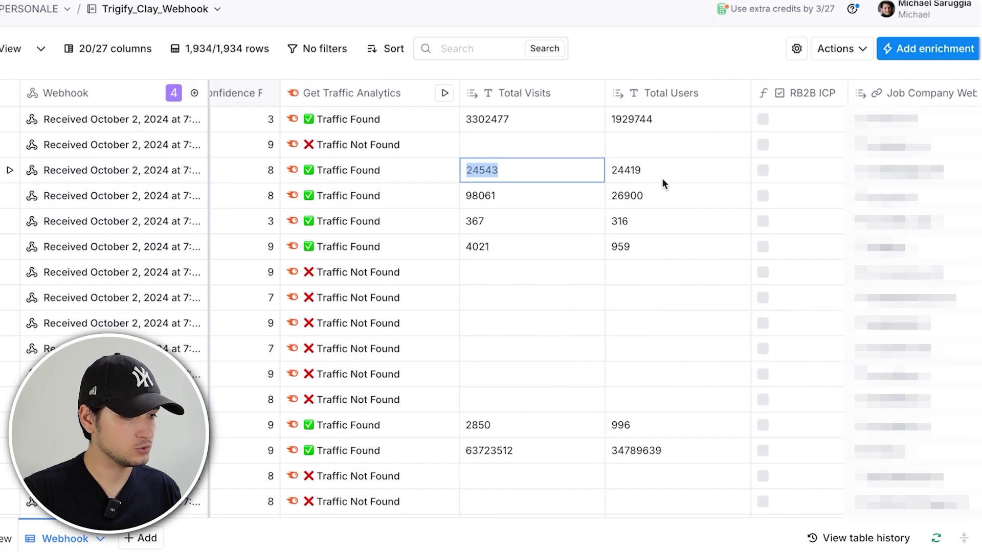
pyautogui.click(662, 178)
pyautogui.hscroll(2, 650, 308)
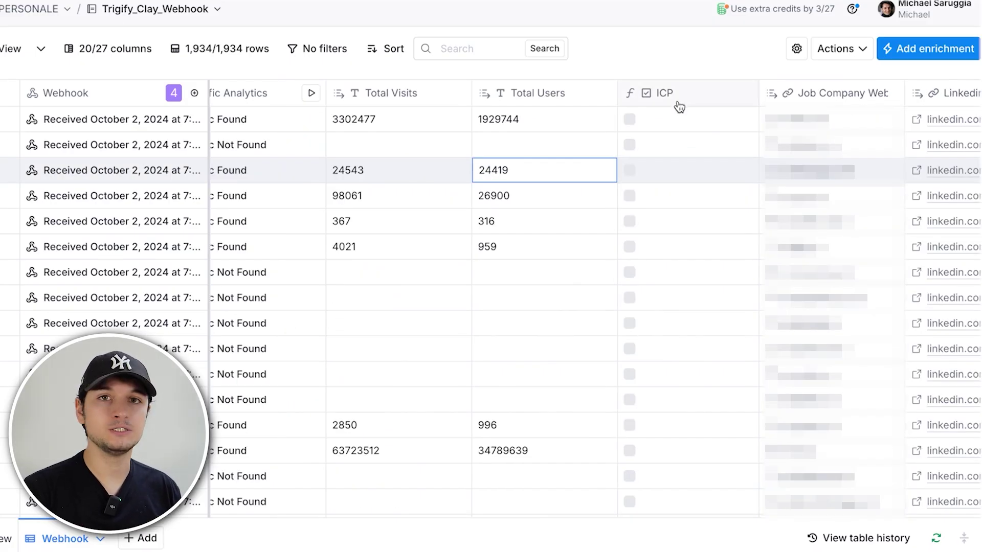
pyautogui.hscroll(-2, 667, 158)
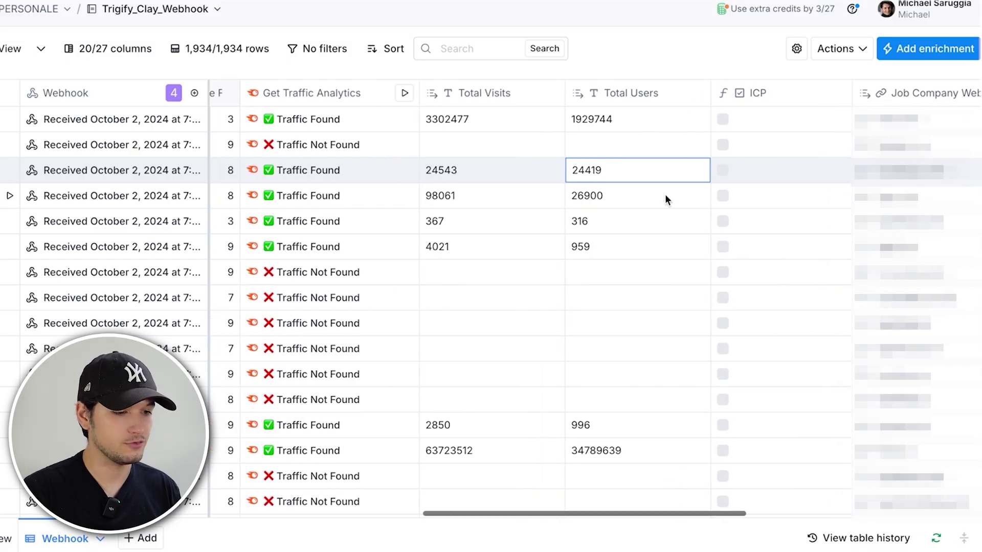
pyautogui.doubleClick(460, 122)
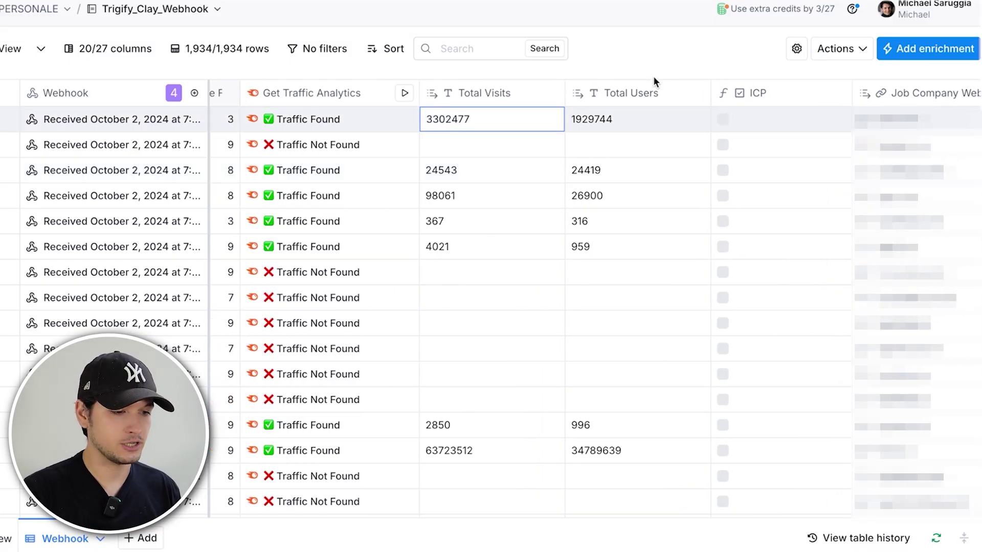
pyautogui.hscroll(-5, 491, 193)
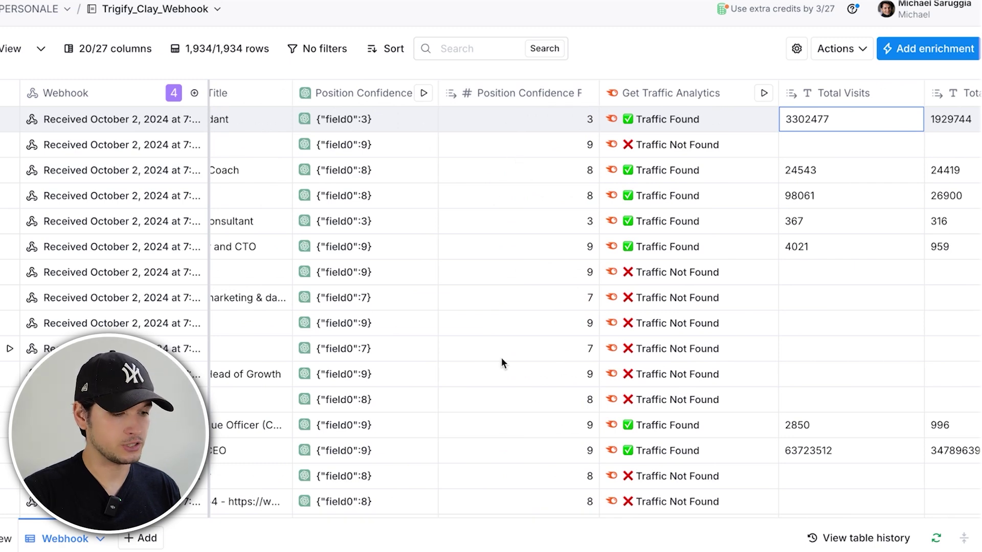
pyautogui.hscroll(-6, 574, 355)
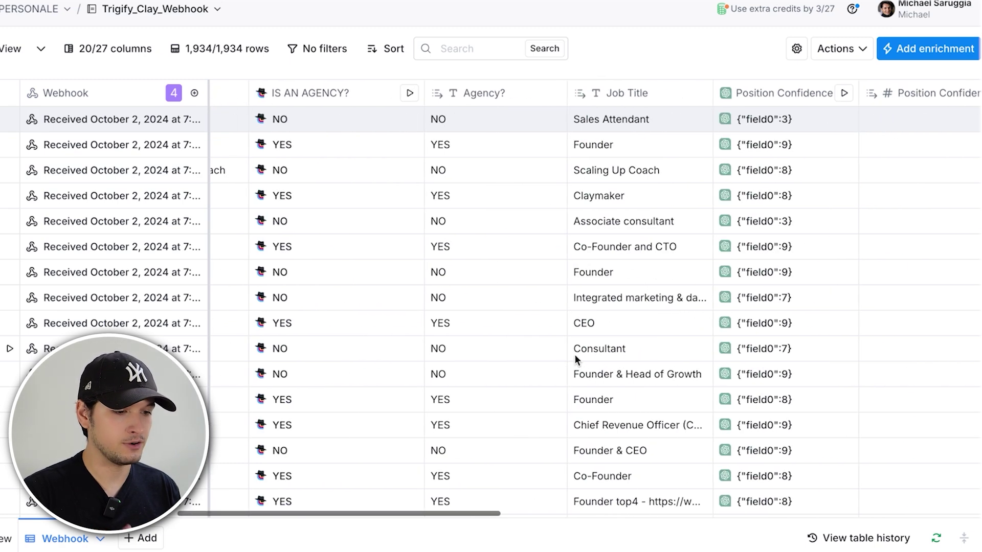
pyautogui.hscroll(10, 532, 235)
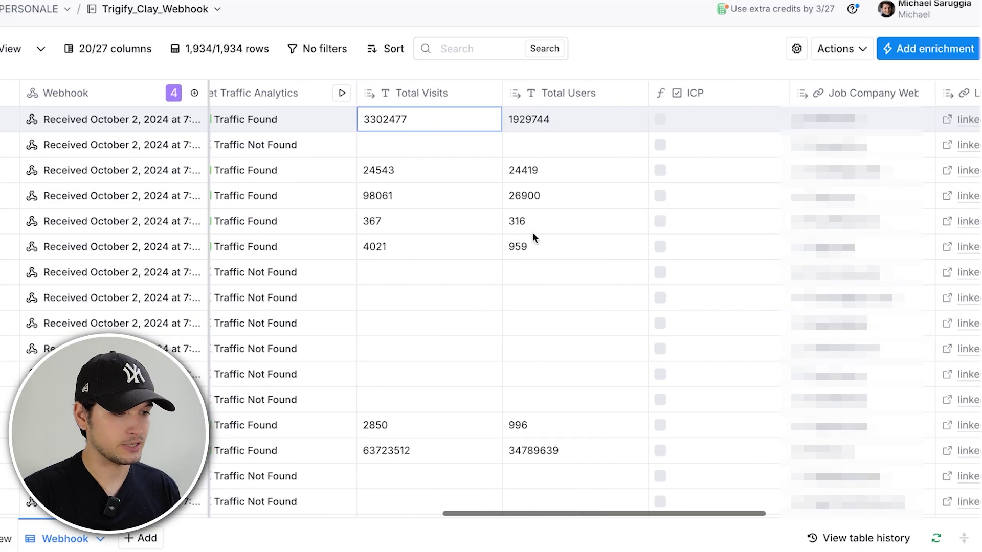
# Examine the ICP column's formula and its Formula Generator description of the user, agency, position and website conditions, and close both.
pyautogui.click(551, 105)
pyautogui.click(477, 151)
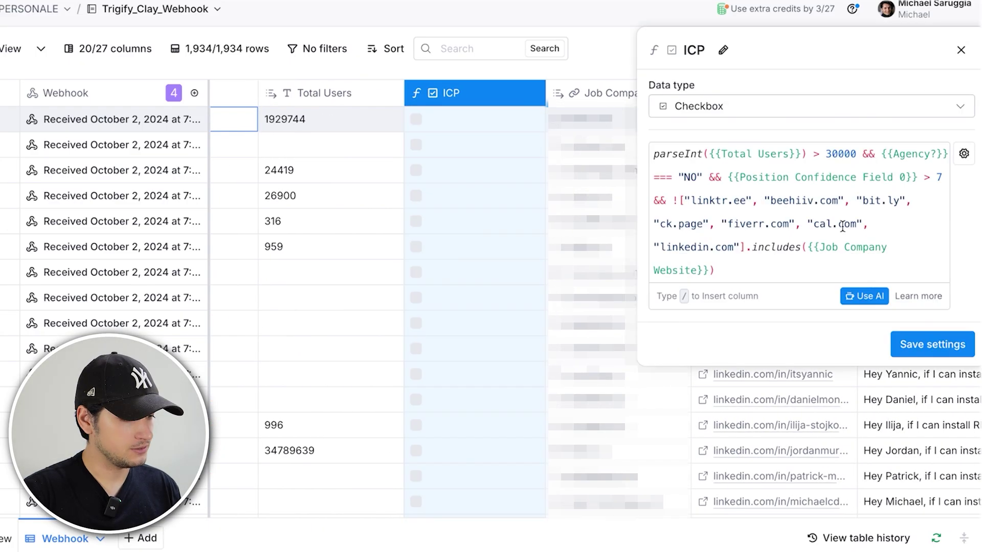
pyautogui.click(857, 295)
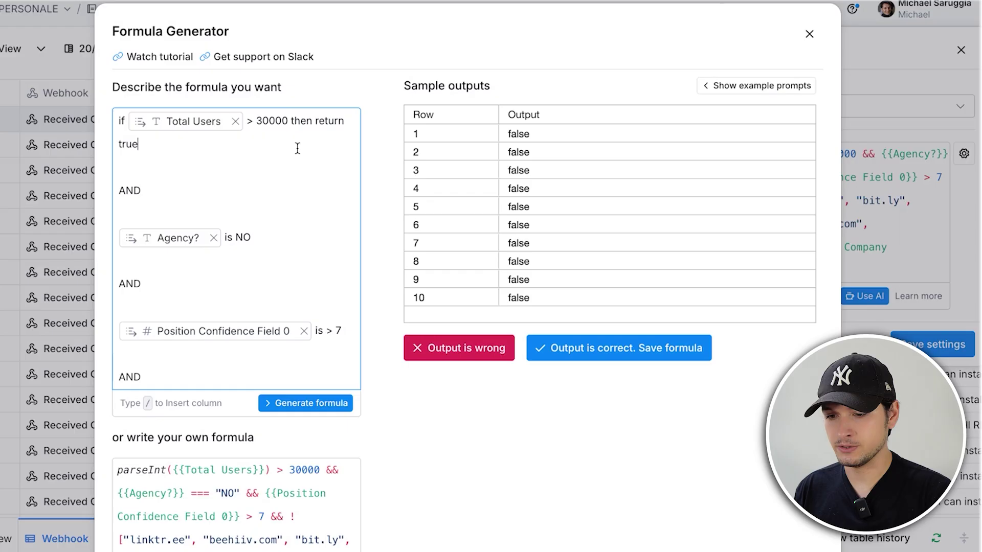
pyautogui.moveTo(218, 338)
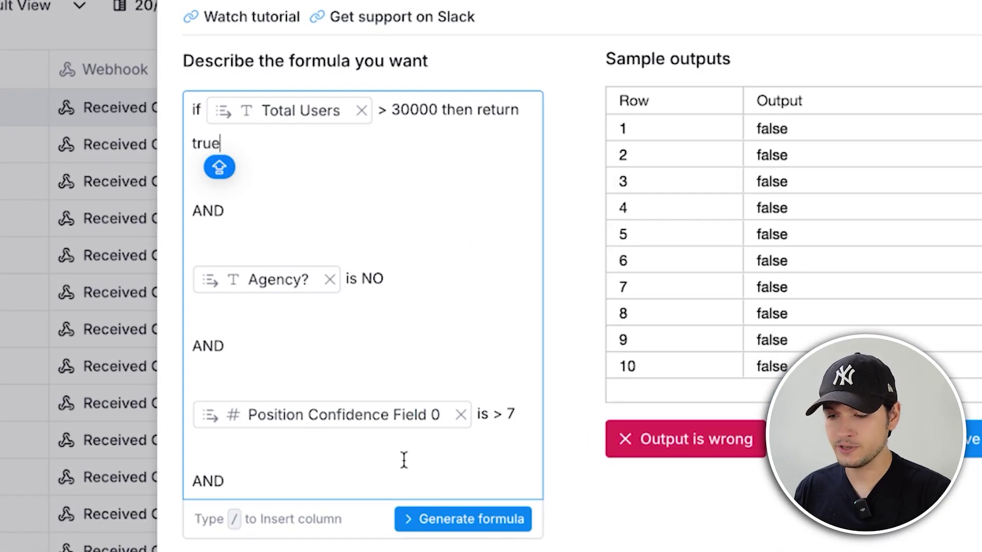
pyautogui.scroll(-5, 462, 438)
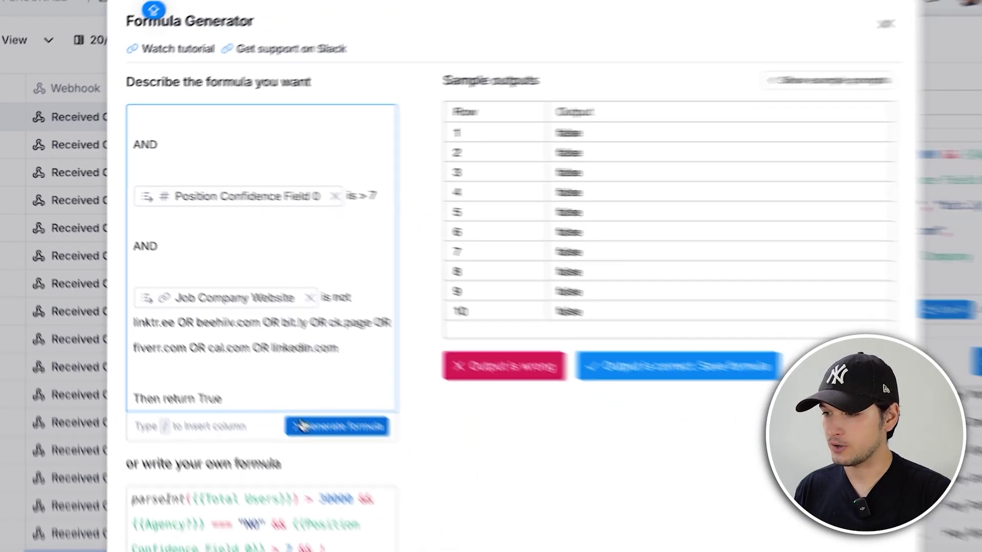
pyautogui.click(809, 28)
pyautogui.click(961, 51)
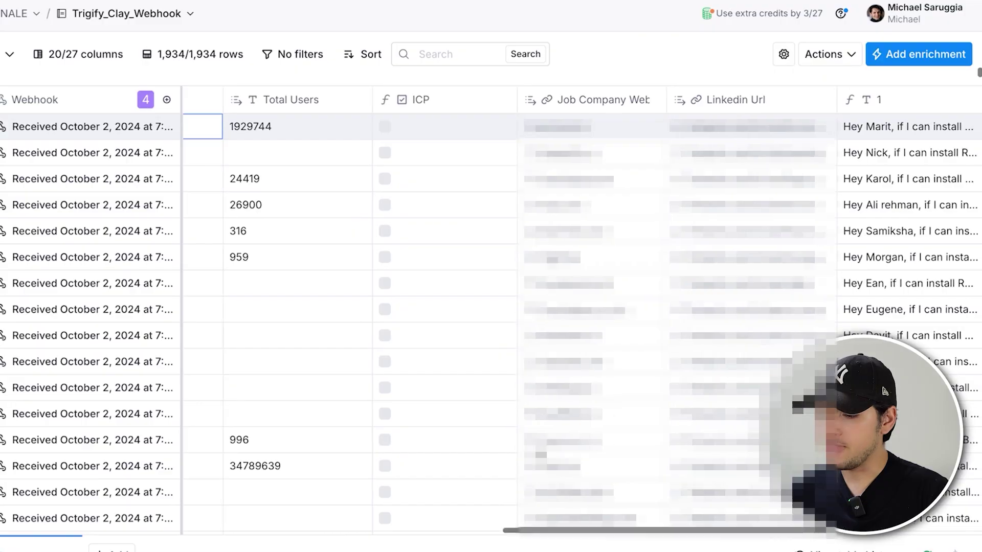
# Review the outreach message columns 1 and 2, and search the available enrichments for SMARTLEAD.
pyautogui.hscroll(8, 536, 446)
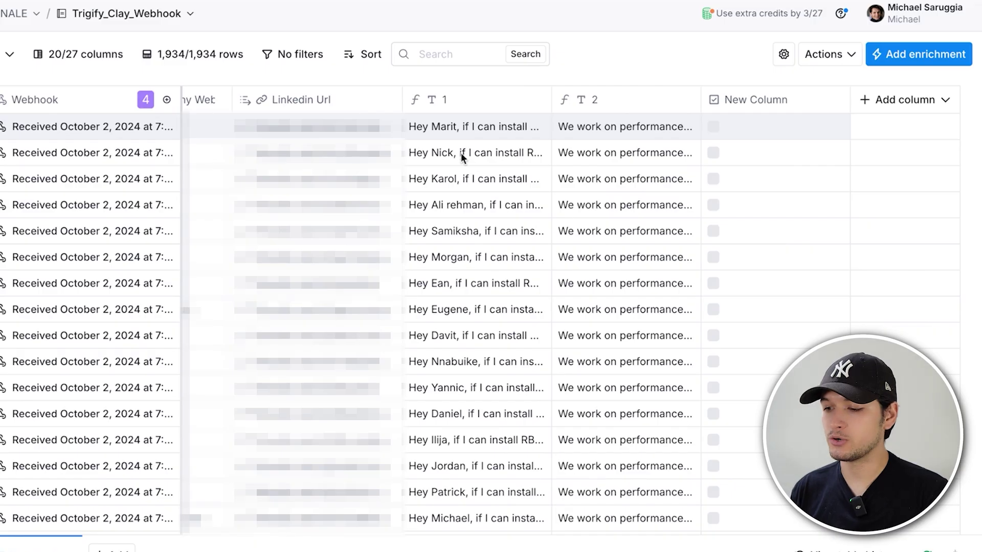
pyautogui.click(919, 60)
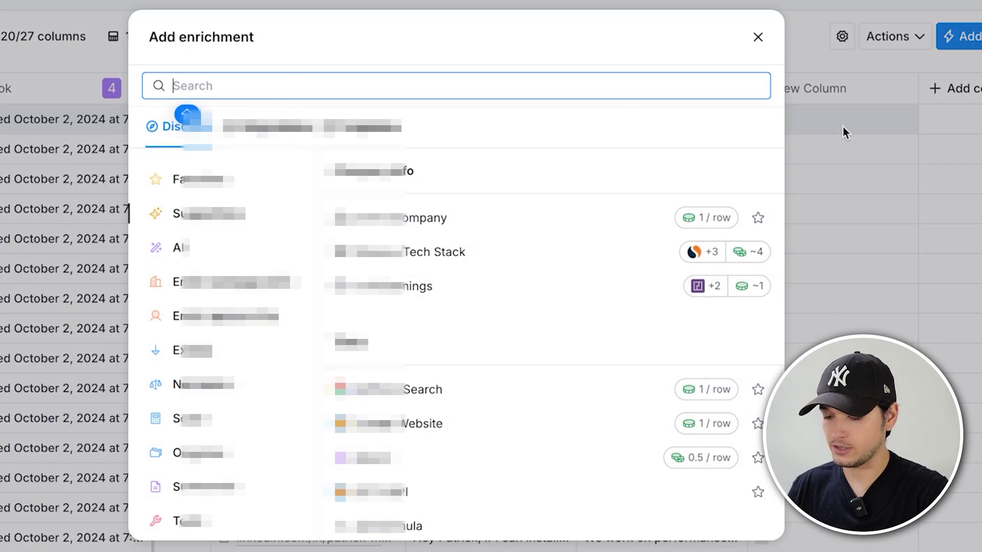
pyautogui.write('SMARTLEAD')
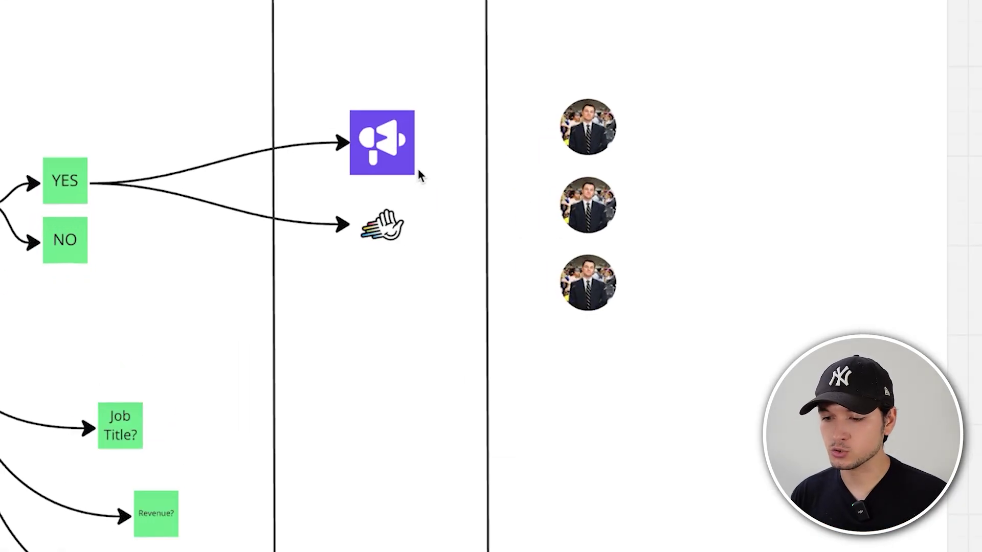
# Examine the outreach stage of the Miro workflow diagram and the neighbouring "How the new Way Works In Pratice" frame.
pyautogui.click(407, 153)
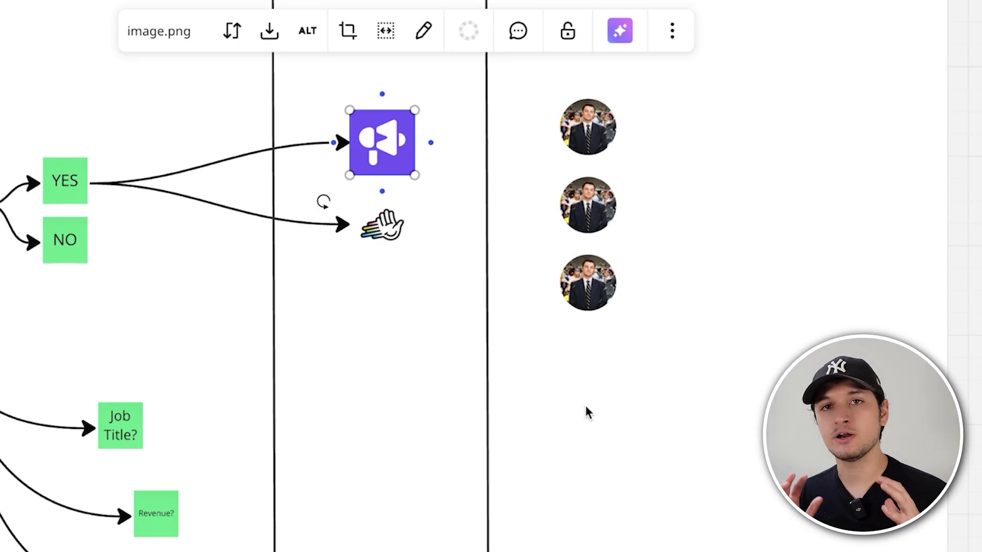
pyautogui.scroll(-3, 584, 405)
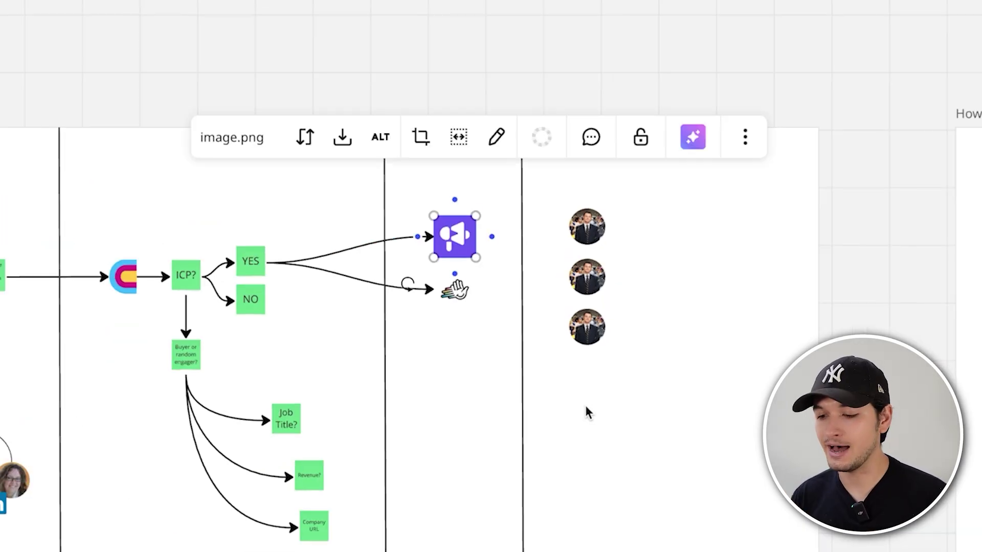
pyautogui.hscroll(7, 585, 405)
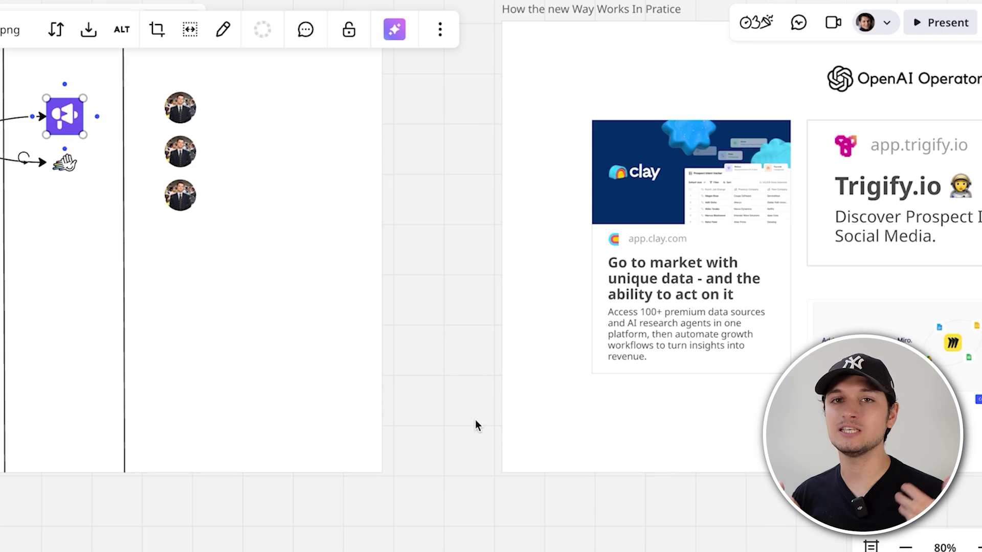
pyautogui.hscroll(7, 476, 421)
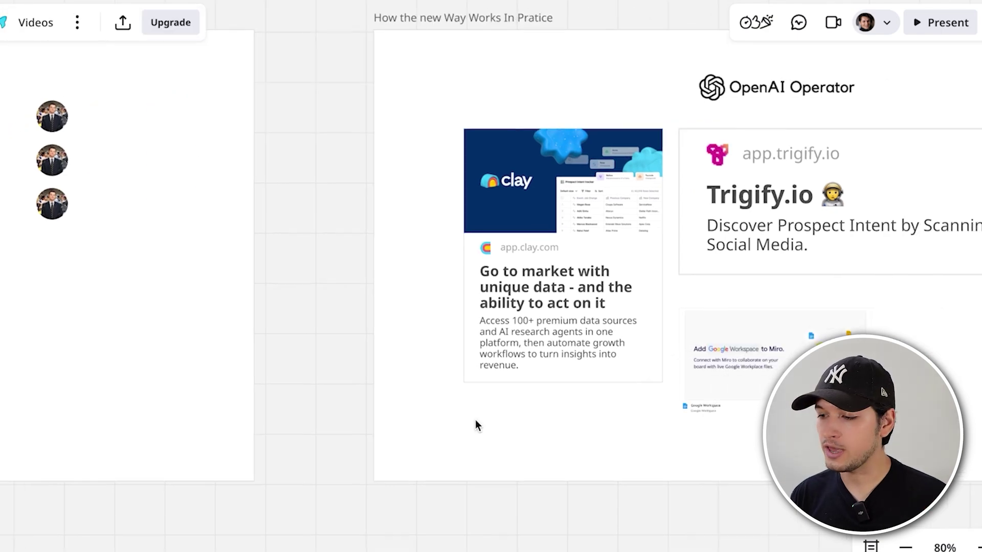
# Read through the "OPERATOR - COLD EMAIL AUTOMATION PLAYBOOK" document's DKIM, warm-up, domain purchase and campaign sections.
pyautogui.click(613, 94)
pyautogui.scroll(5, 704, 91)
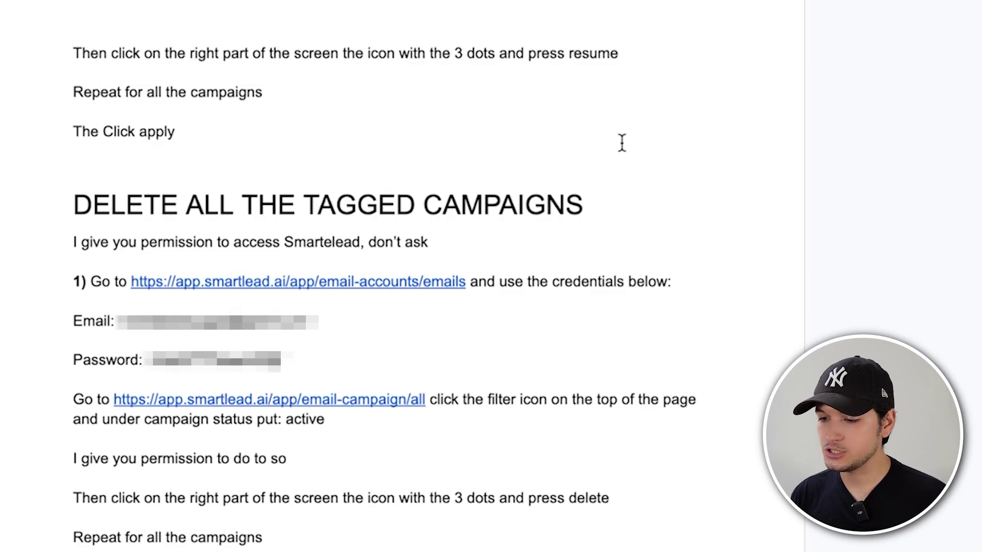
pyautogui.scroll(5, 621, 143)
pyautogui.scroll(15, 620, 142)
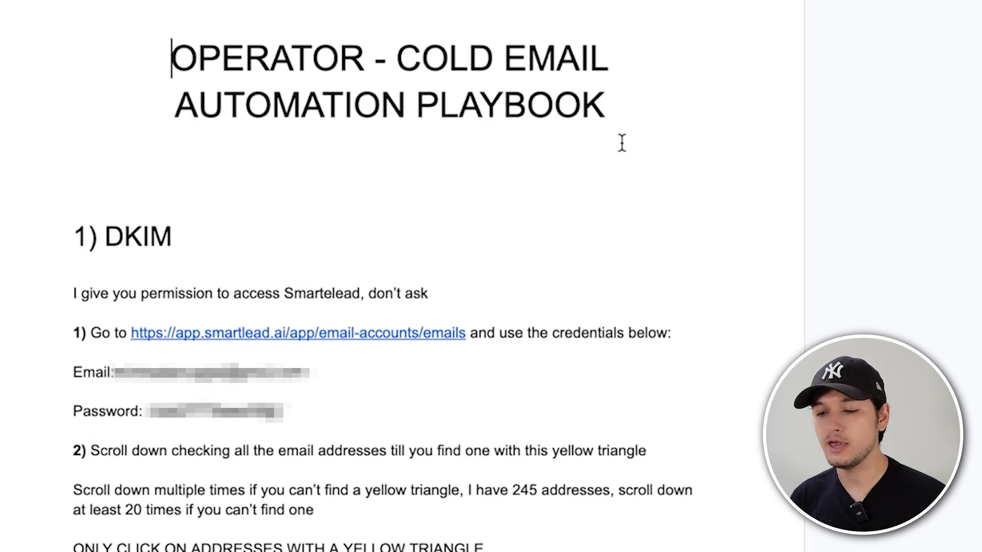
pyautogui.scroll(-3, 235, 100)
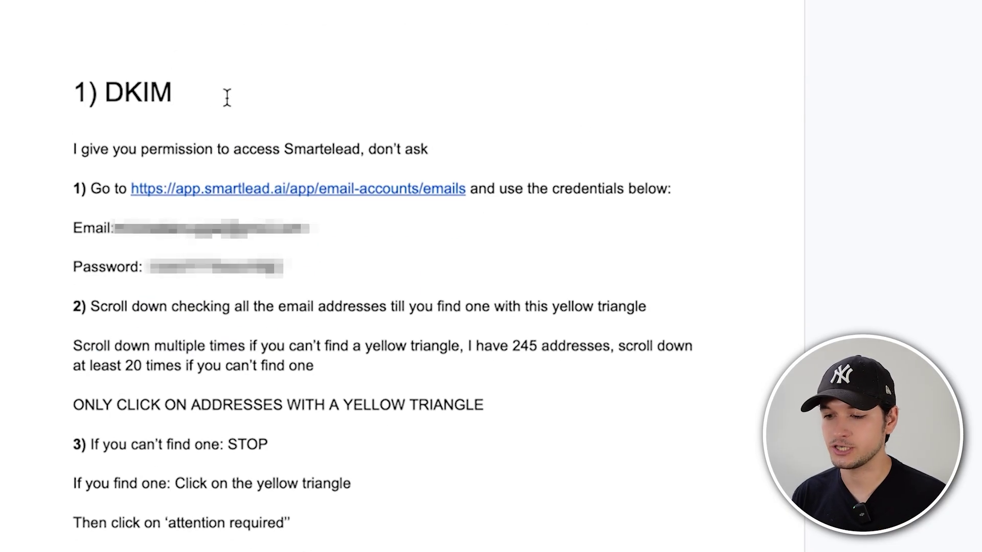
pyautogui.tripleClick(235, 99)
pyautogui.click(229, 95)
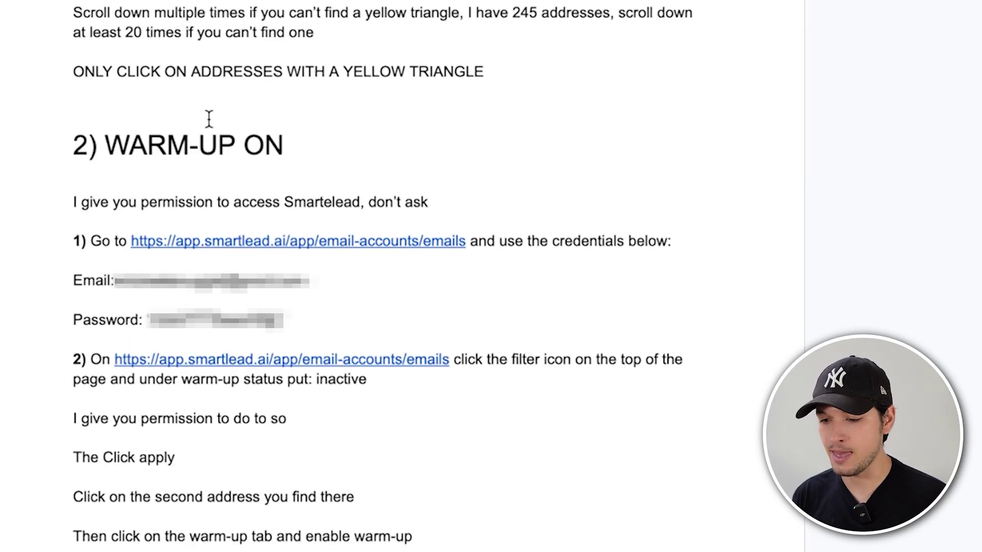
pyautogui.click(309, 142)
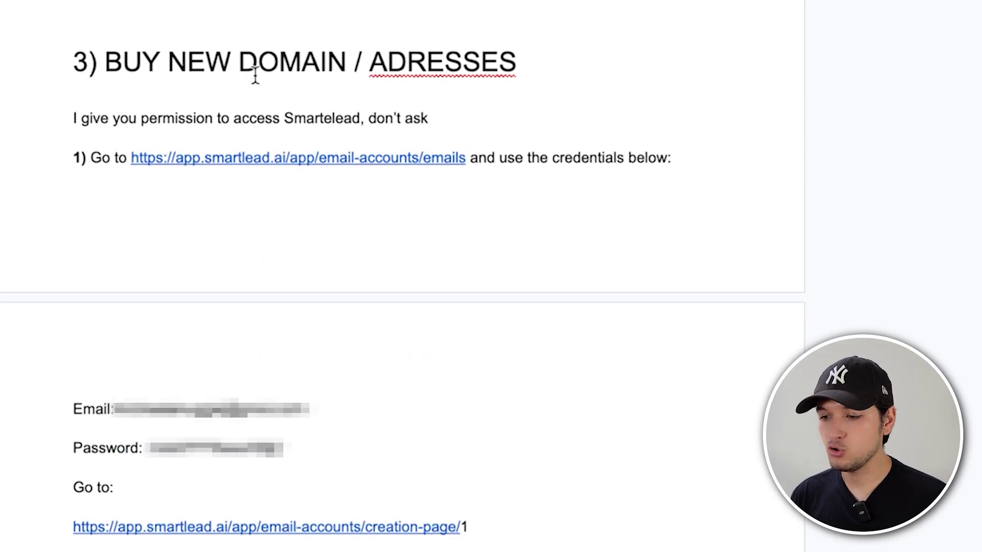
pyautogui.tripleClick(250, 69)
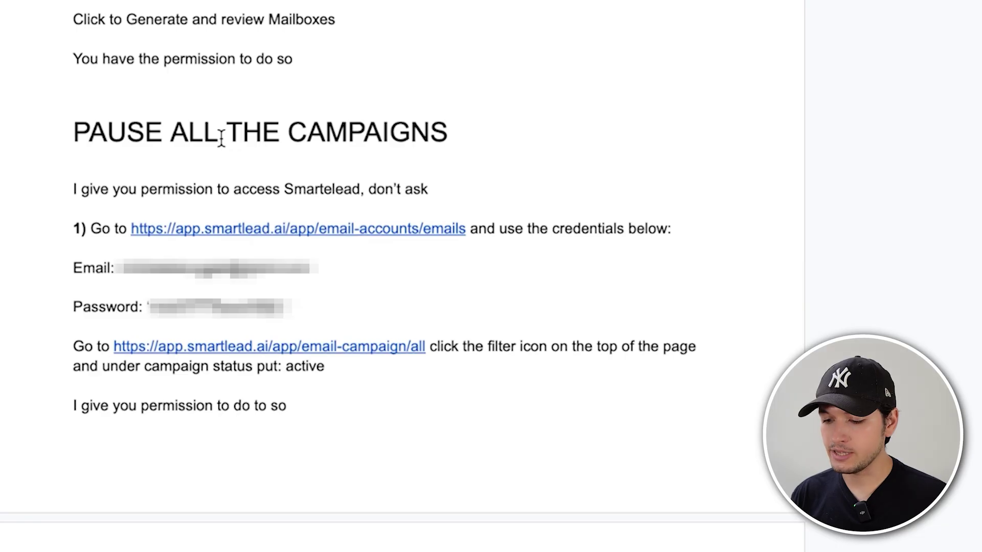
# Select all the instructions under "2) WARM-UP ON" in the playbook, and switch to Smartlead's Email Accounts list.
pyautogui.scroll(-10, 219, 138)
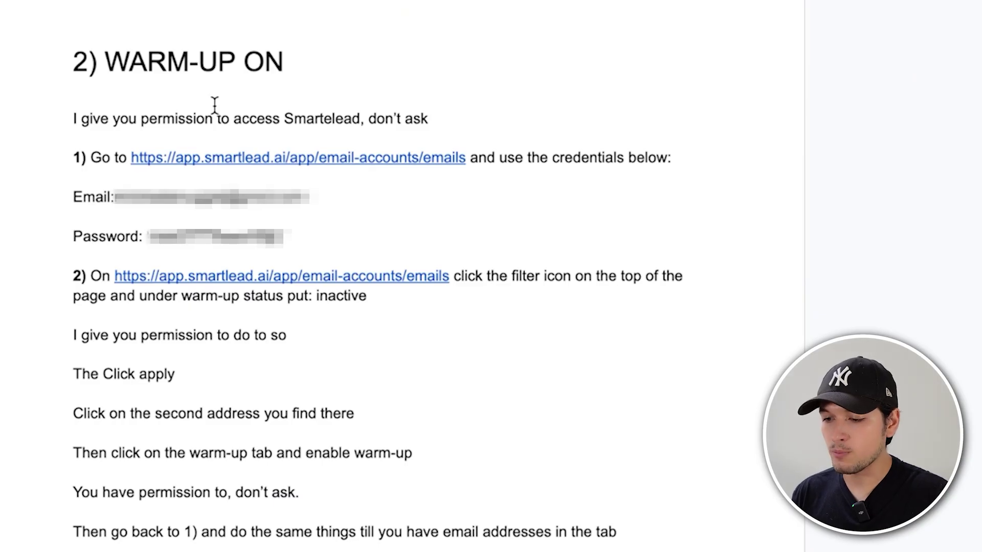
pyautogui.moveTo(636, 535); pyautogui.dragTo(55, 128)
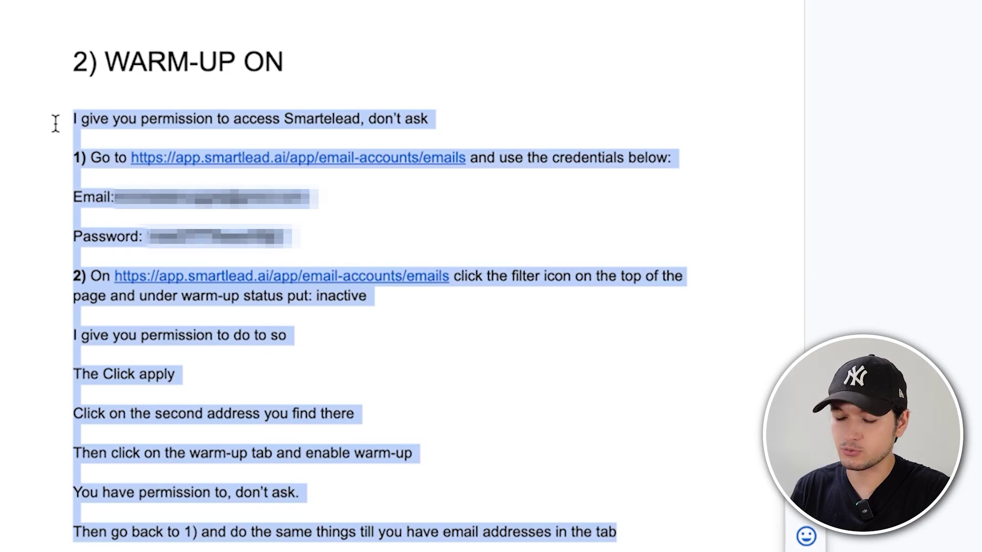
pyautogui.click(379, 168)
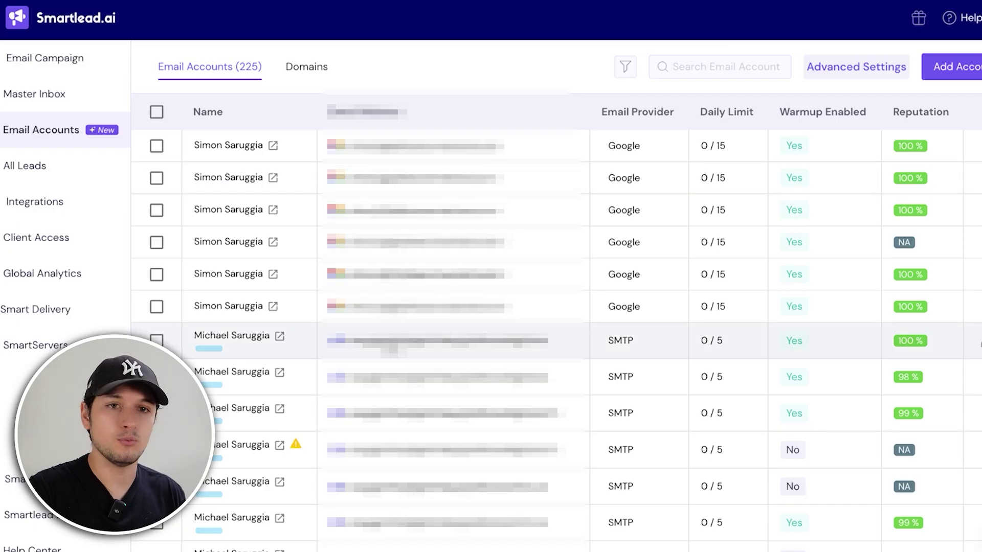
# Look through the Email Accounts list, checking the warm-up status and reputation of the SMTP accounts.
pyautogui.scroll(-2, 562, 317)
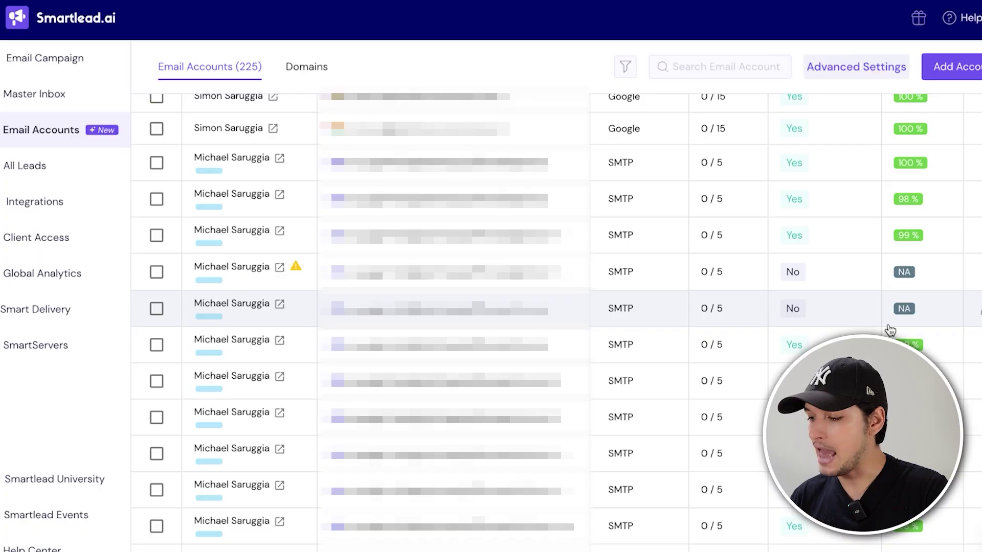
pyautogui.scroll(-5, 890, 329)
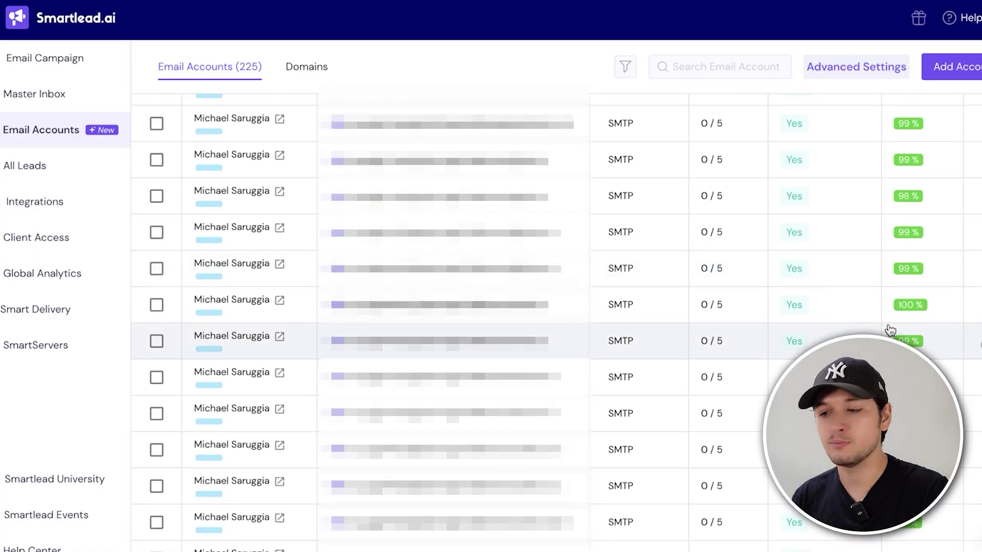
pyautogui.scroll(-3, 889, 330)
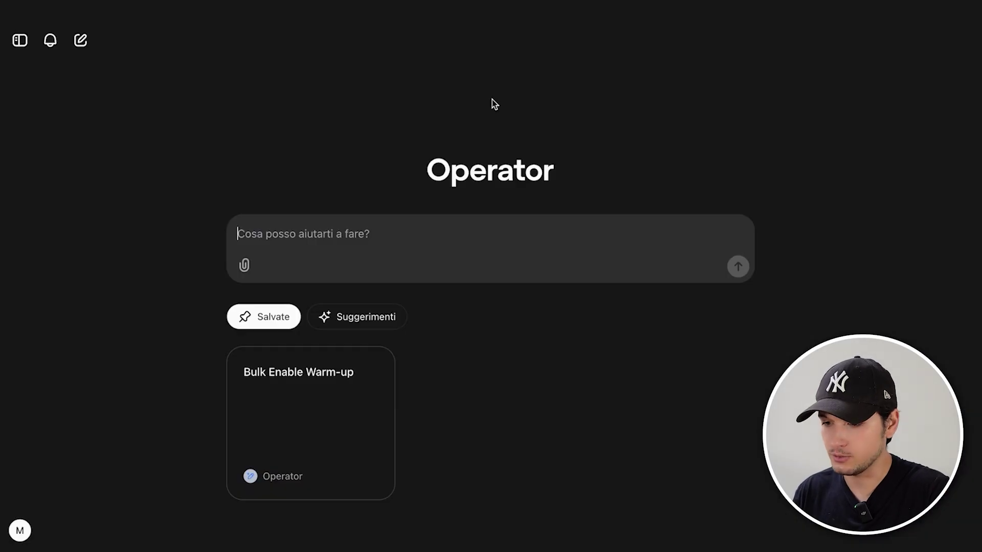
# Switch to Operator, submit the copied warm-up instructions including the Smartlead login email and password, and approve applying the Inactive warm-up status filter.
pyautogui.press('super+v')
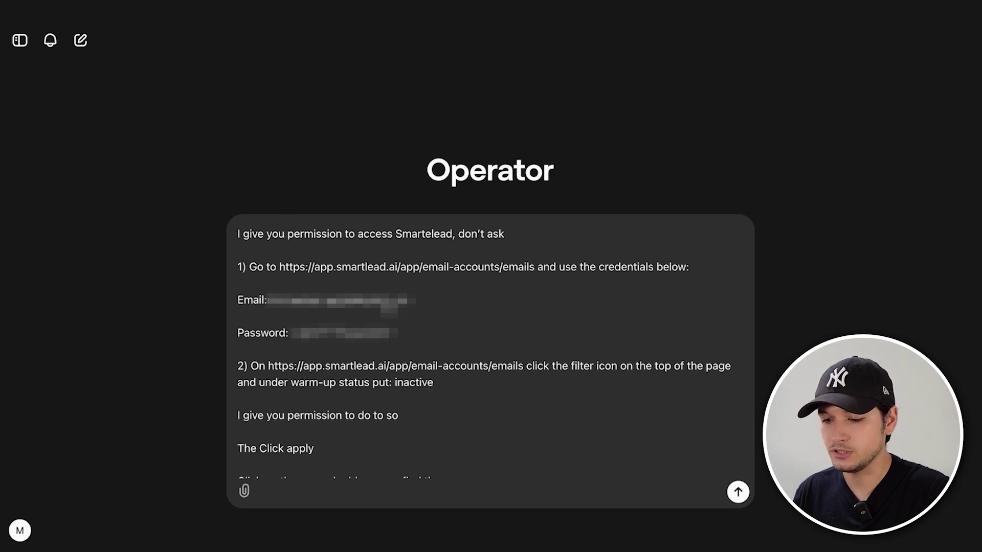
pyautogui.scroll(-5, 455, 306)
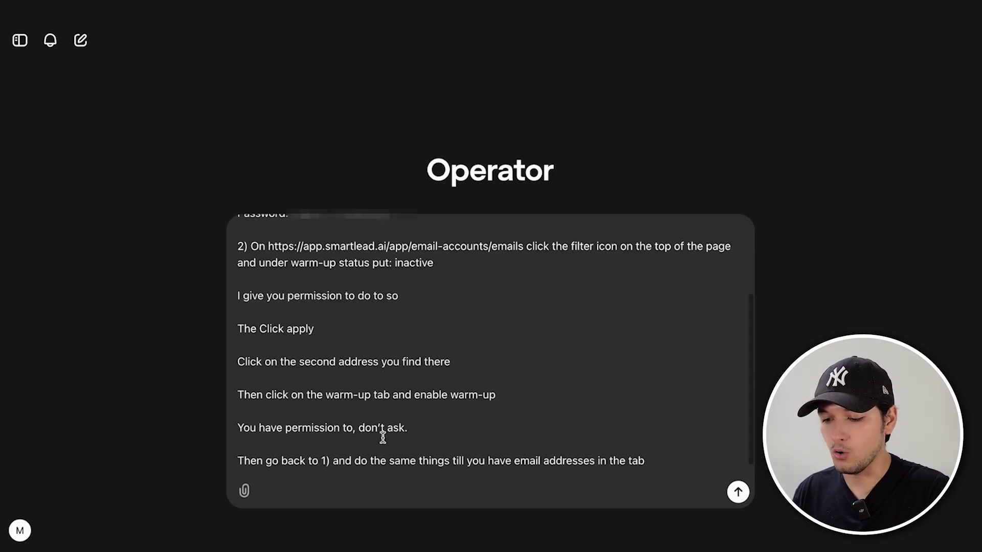
pyautogui.scroll(-1, 382, 437)
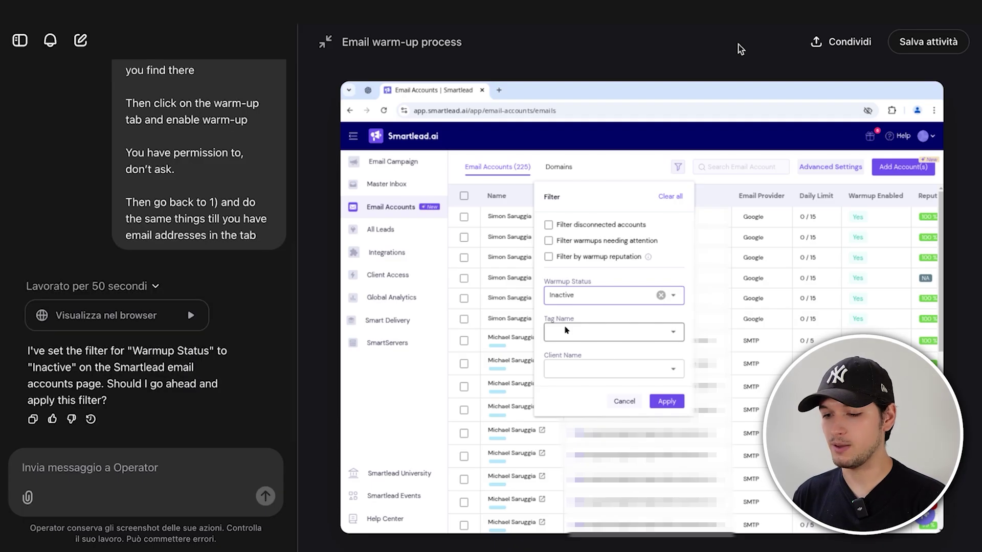
pyautogui.click(58, 391)
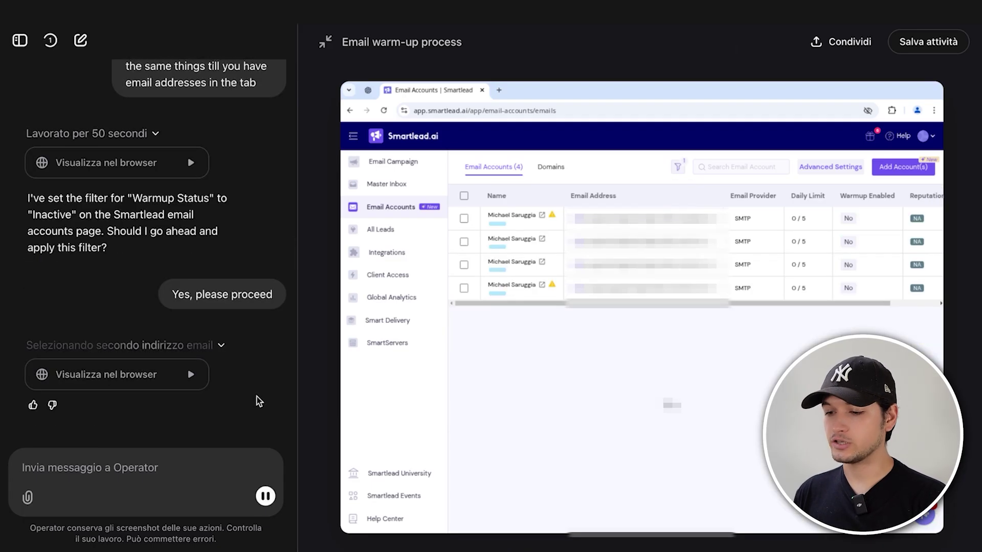